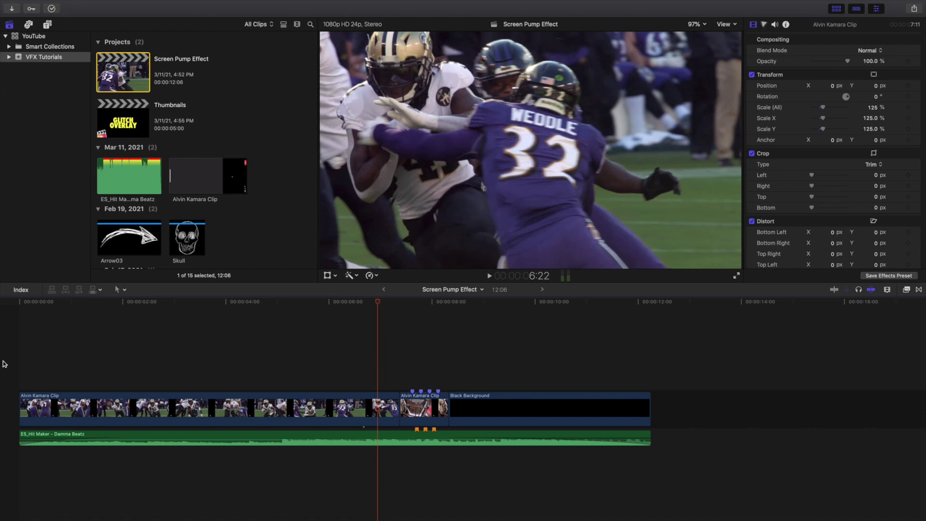
Step: Play the Screen Pump Effect project from its start, then zoom the timeline in at 6:22
{"action": "key", "text": "Home"}
{"action": "key", "text": "space"}
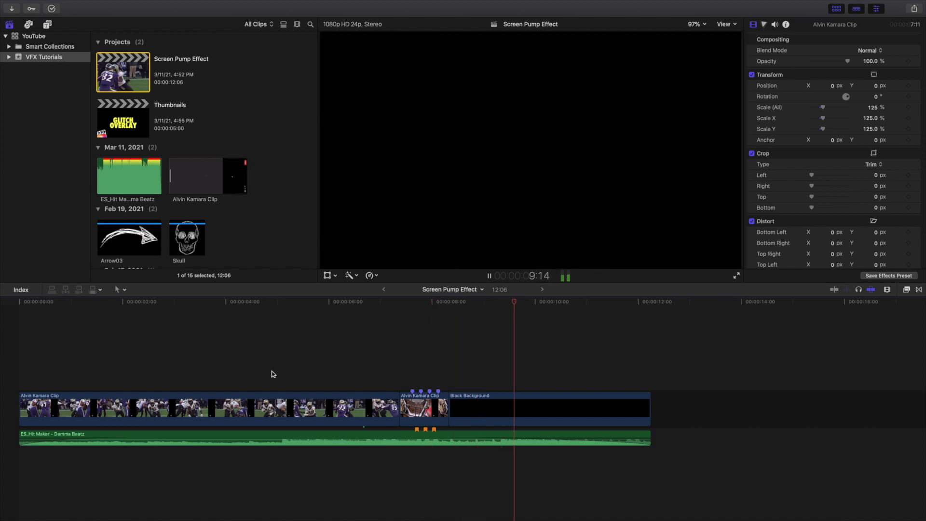
{"action": "left_click", "coordinate": [312, 373]}
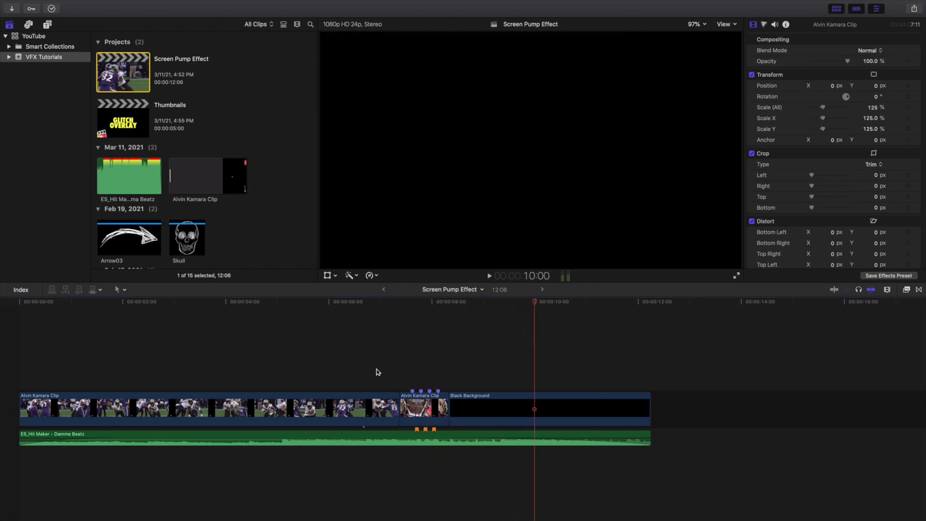
{"action": "key", "text": "space"}
{"action": "left_click", "coordinate": [376, 371]}
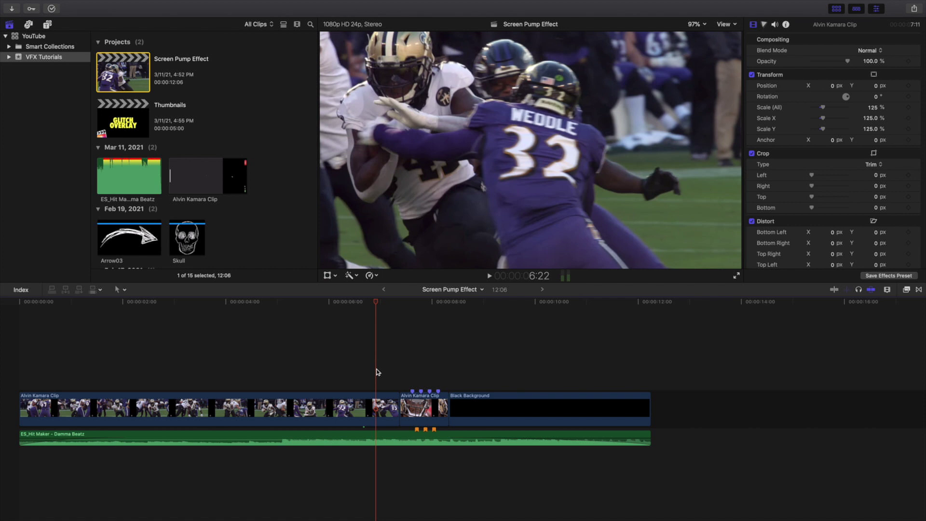
{"action": "key", "text": "super+equal"}
{"action": "key", "text": "super+equal"}
{"action": "key", "text": "super+equal"}
{"action": "key", "text": "super+equal"}
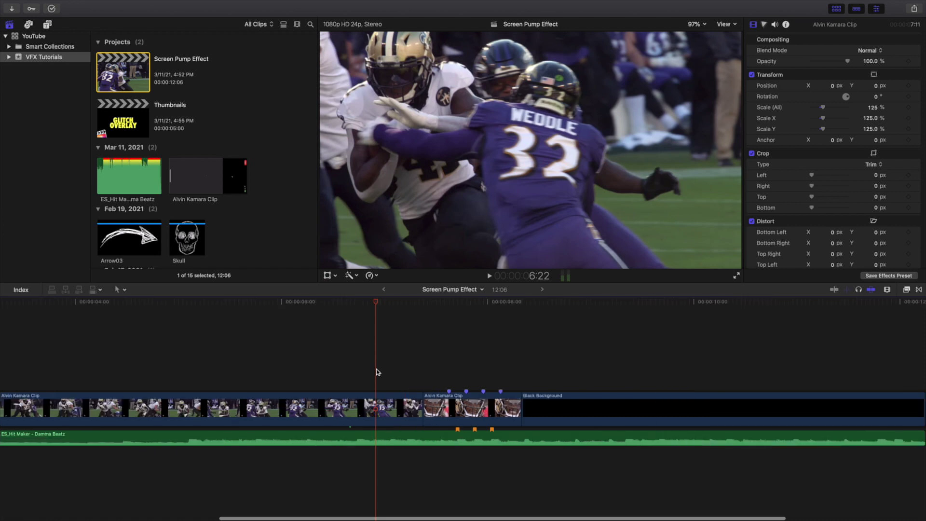
Step: Reset the Hit Maker music clip's volume from -4.0 dB back to 0.0 dB
{"action": "scroll", "coordinate": [415, 376], "scroll_direction": "right", "scroll_amount": 10}
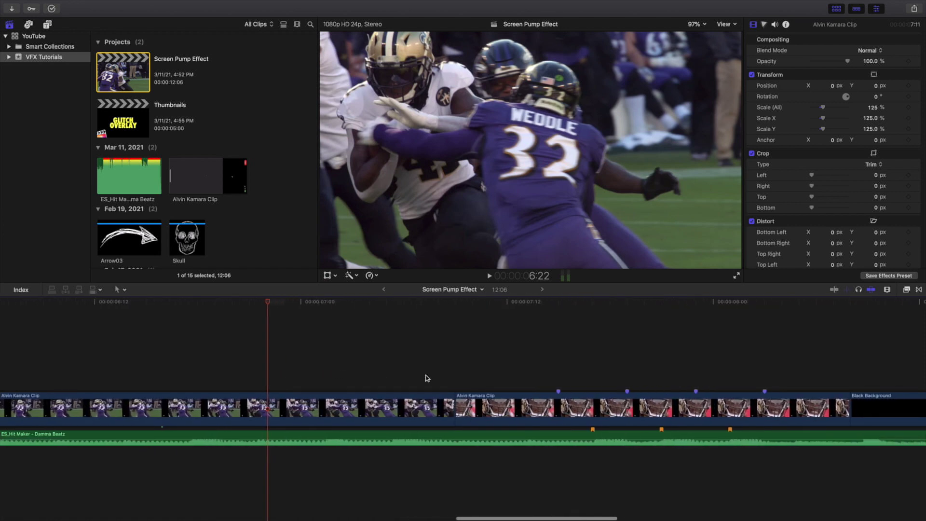
{"action": "scroll", "coordinate": [435, 378], "scroll_direction": "right", "scroll_amount": 4}
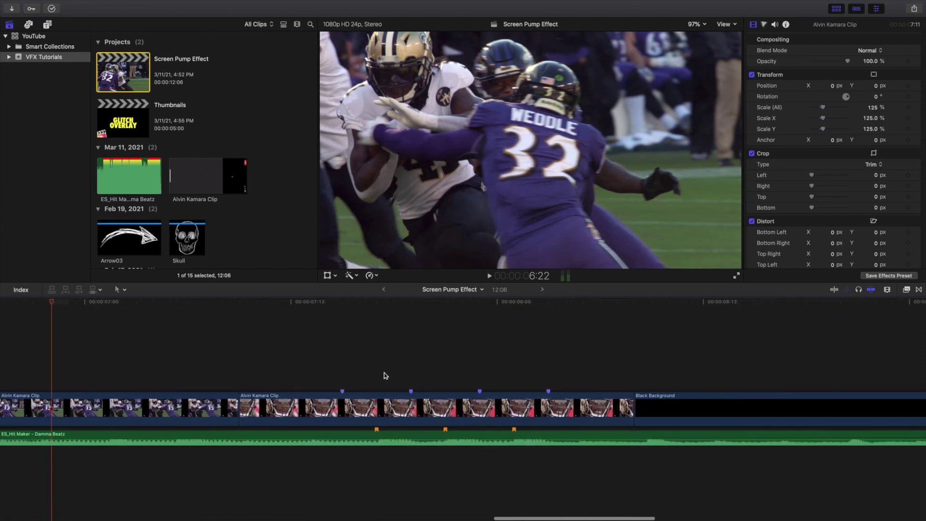
{"action": "left_click", "coordinate": [376, 374]}
{"action": "left_click", "coordinate": [399, 438]}
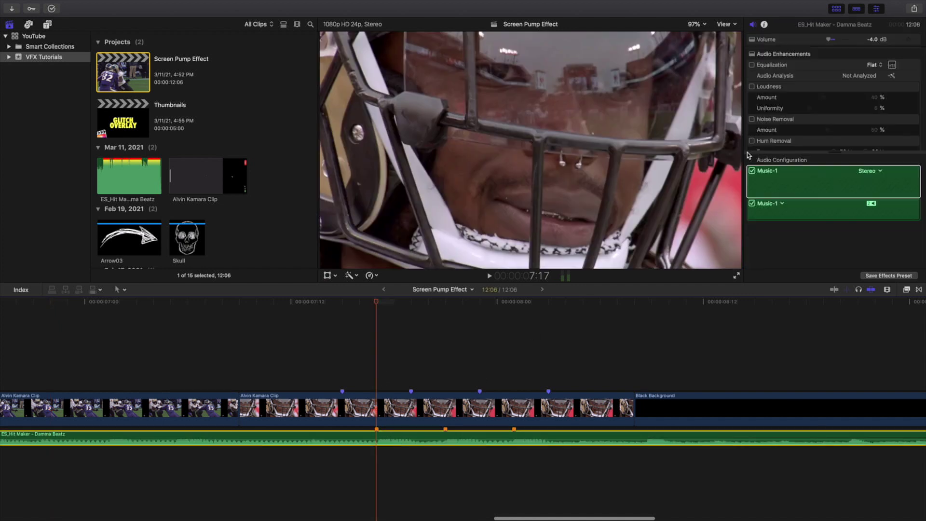
{"action": "left_click", "coordinate": [914, 41]}
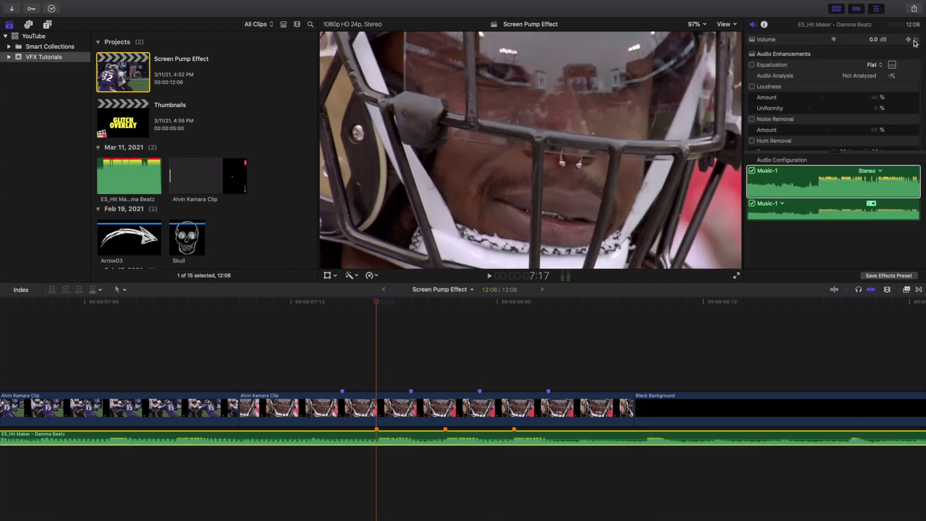
Step: Play the beat section with the music, then park the playhead at 7:12
{"action": "scroll", "coordinate": [369, 369], "scroll_direction": "left", "scroll_amount": 8}
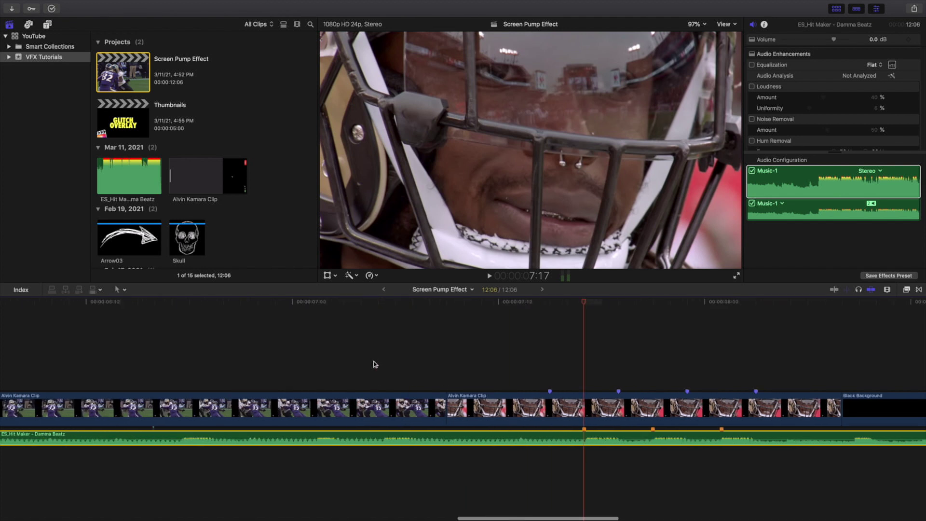
{"action": "scroll", "coordinate": [374, 366], "scroll_direction": "right", "scroll_amount": 9}
{"action": "scroll", "coordinate": [392, 367], "scroll_direction": "right", "scroll_amount": 6}
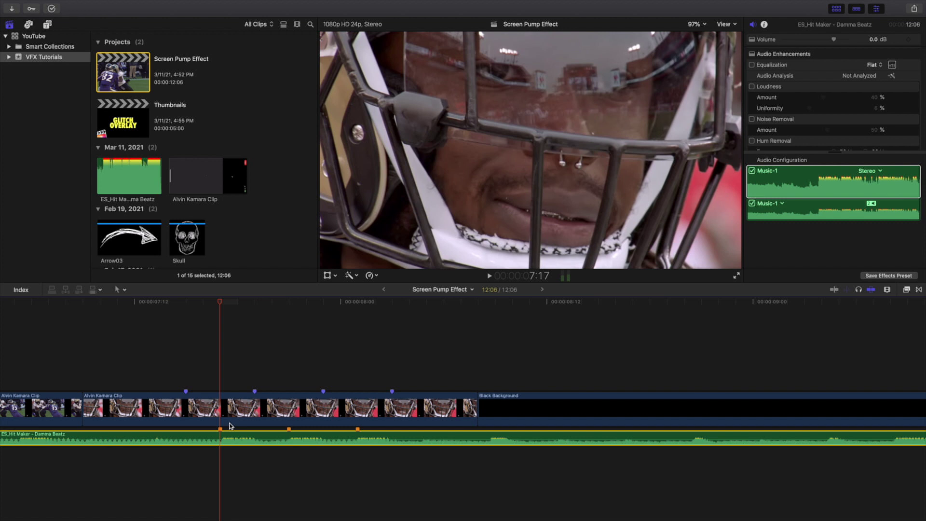
{"action": "key", "text": "space"}
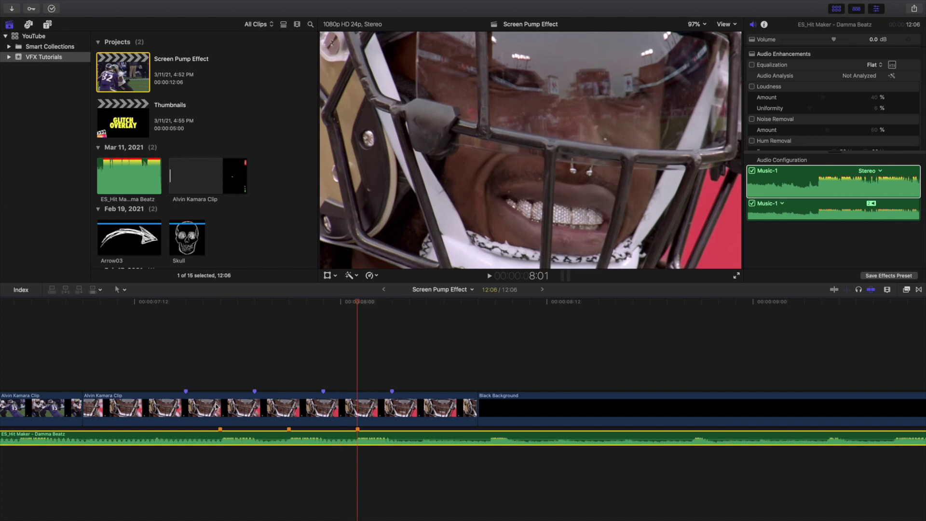
{"action": "left_click", "coordinate": [143, 380]}
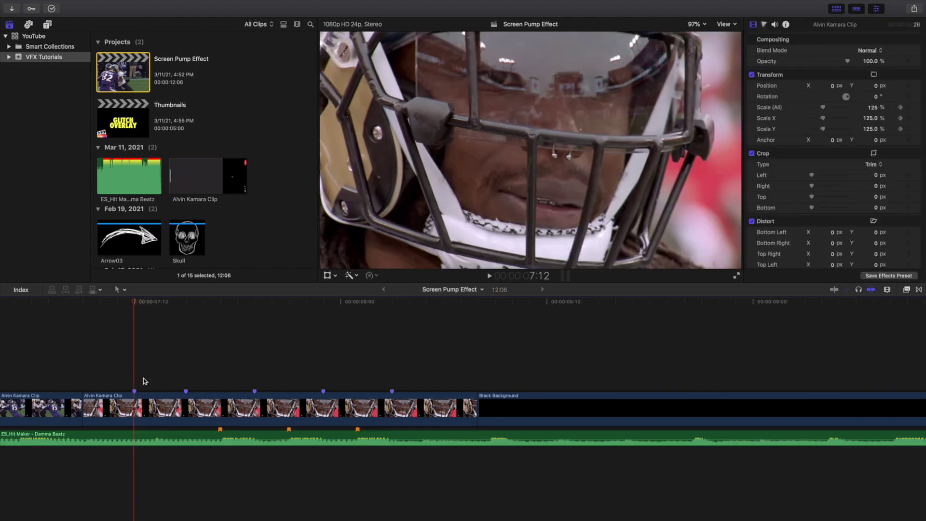
{"action": "key", "text": "m"}
{"action": "right_click", "coordinate": [134, 391]}
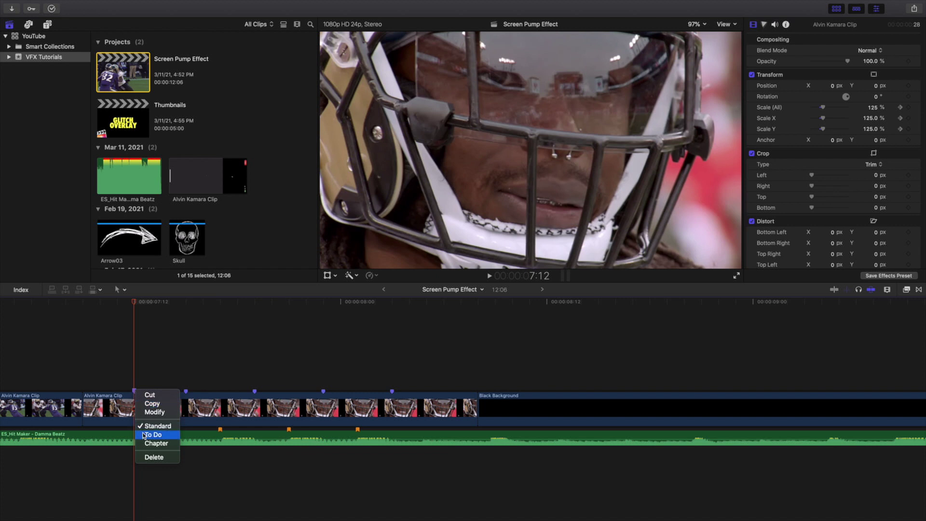
{"action": "left_click", "coordinate": [121, 395]}
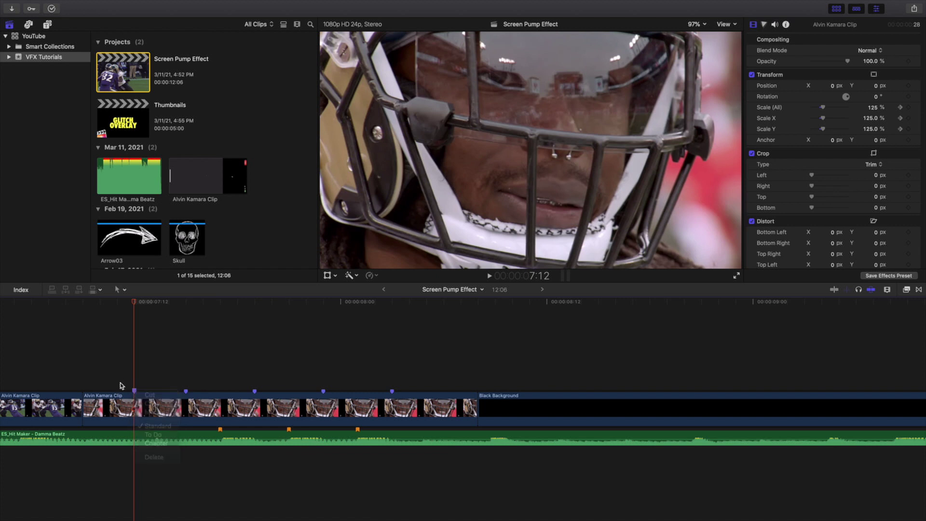
{"action": "right_click", "coordinate": [134, 391]}
{"action": "left_click", "coordinate": [156, 458]}
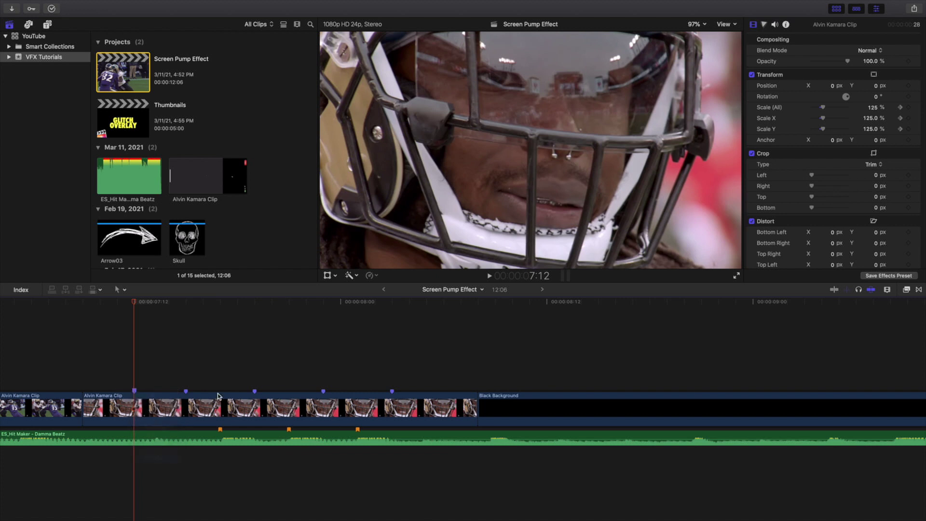
{"action": "left_click", "coordinate": [221, 374]}
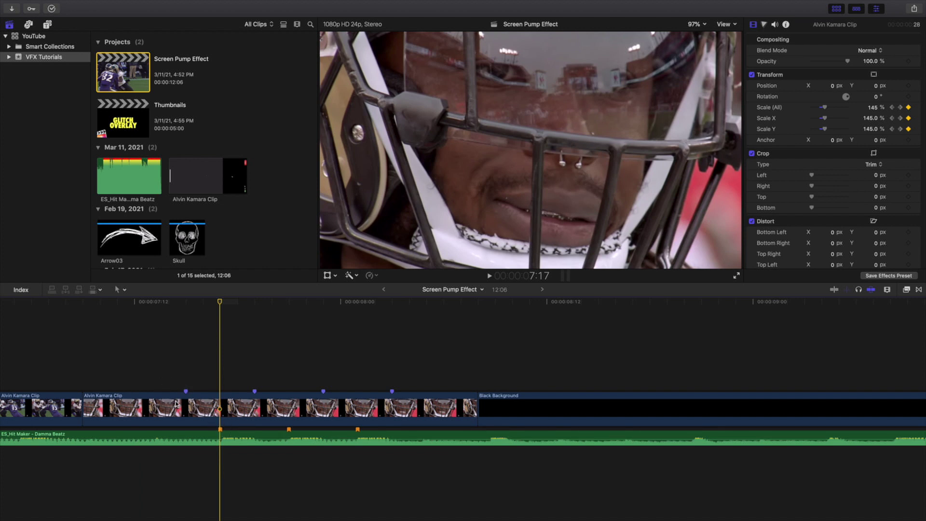
{"action": "left_click", "coordinate": [220, 415]}
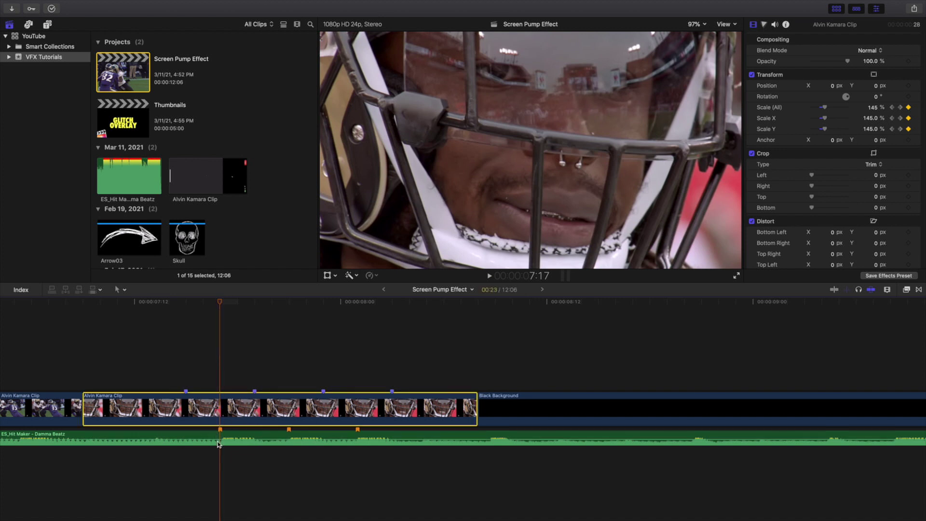
{"action": "left_click", "coordinate": [220, 386]}
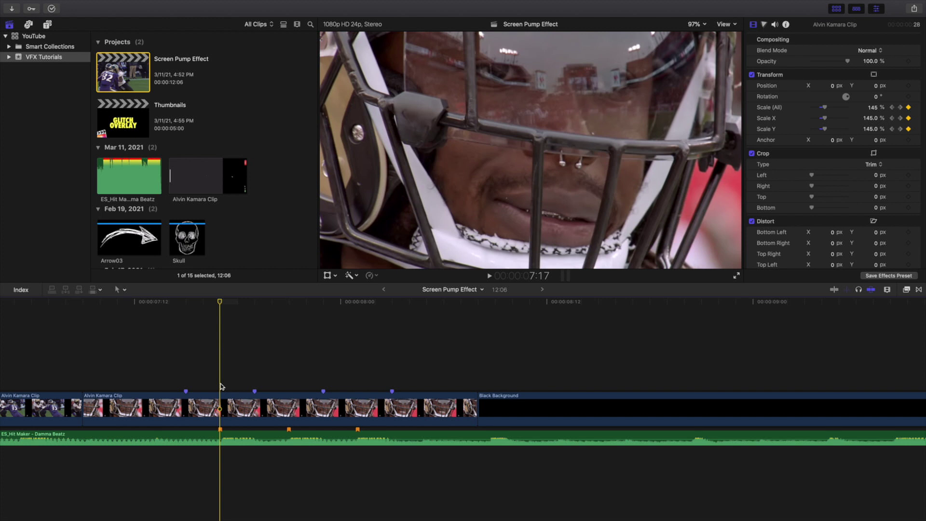
{"action": "key", "text": "Left"}
{"action": "key", "text": "Left"}
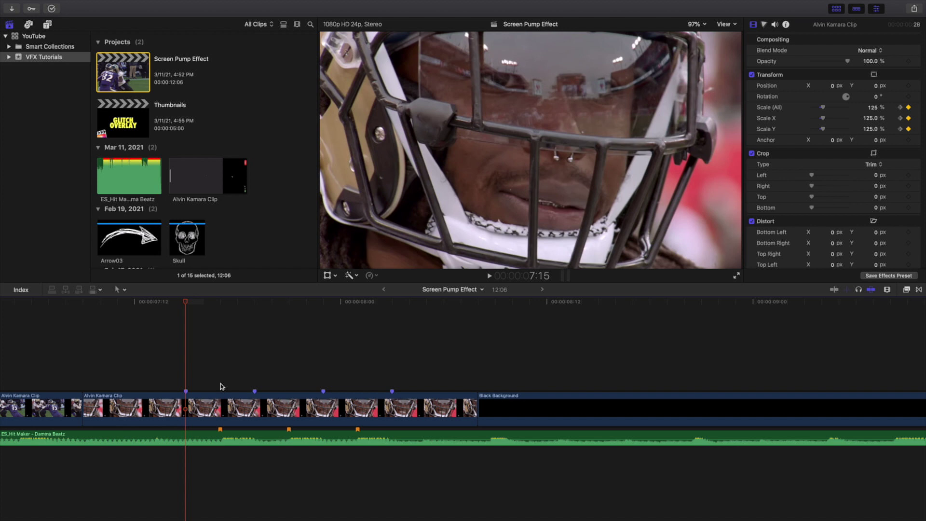
{"action": "key", "text": "Left"}
{"action": "key", "text": "Left"}
{"action": "left_click", "coordinate": [220, 386]}
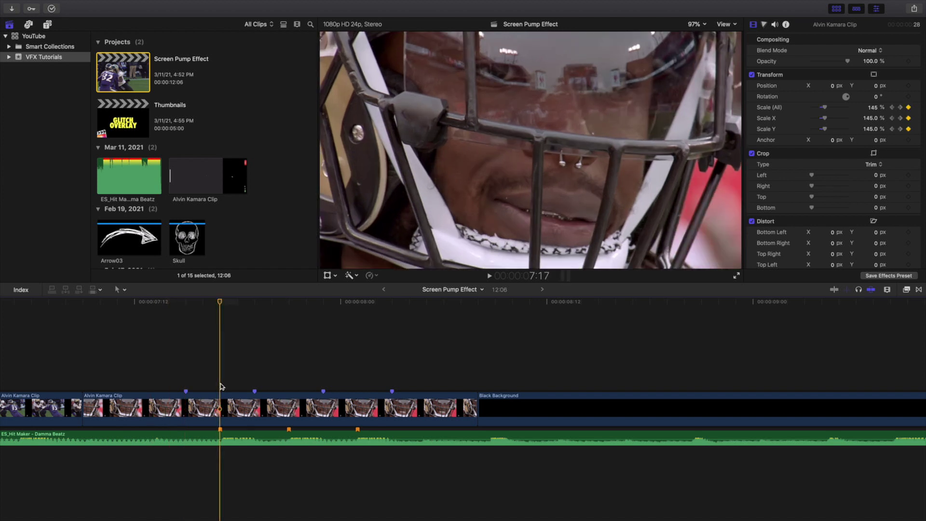
{"action": "key", "text": "Left"}
{"action": "key", "text": "Left"}
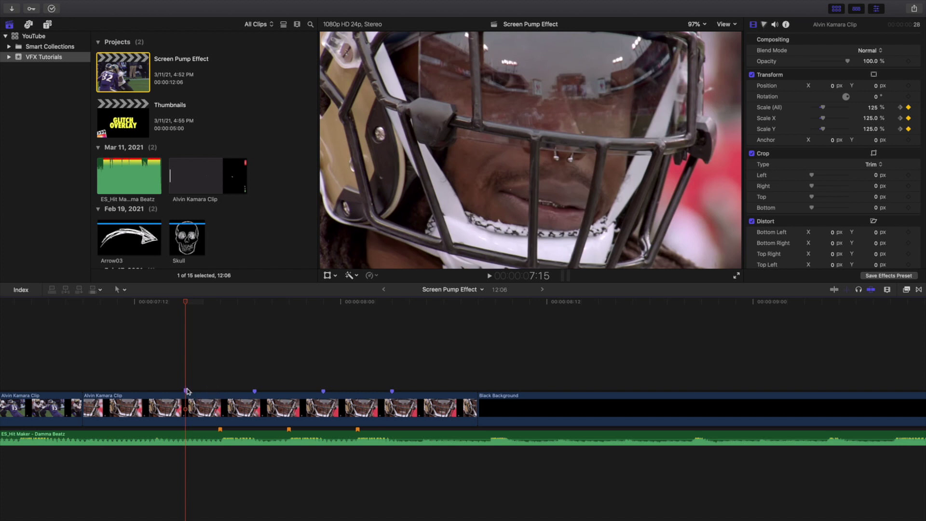
{"action": "left_click", "coordinate": [221, 373]}
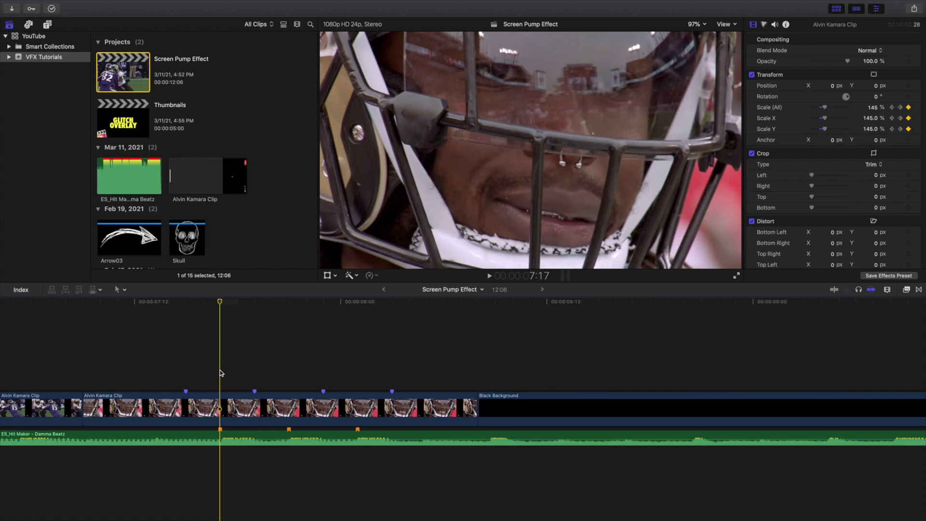
{"action": "key", "text": "Right"}
{"action": "key", "text": "Right"}
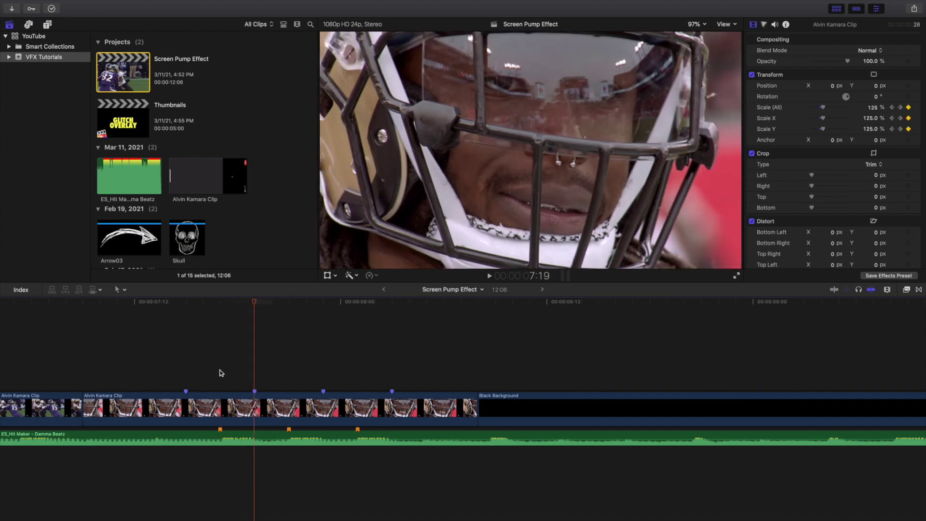
Step: Delete the 7:19 beat marker and add a Scale keyframe to the middle Kamara clip at 7:15
{"action": "left_click", "coordinate": [253, 391]}
{"action": "key", "text": "Delete"}
{"action": "left_click", "coordinate": [185, 375]}
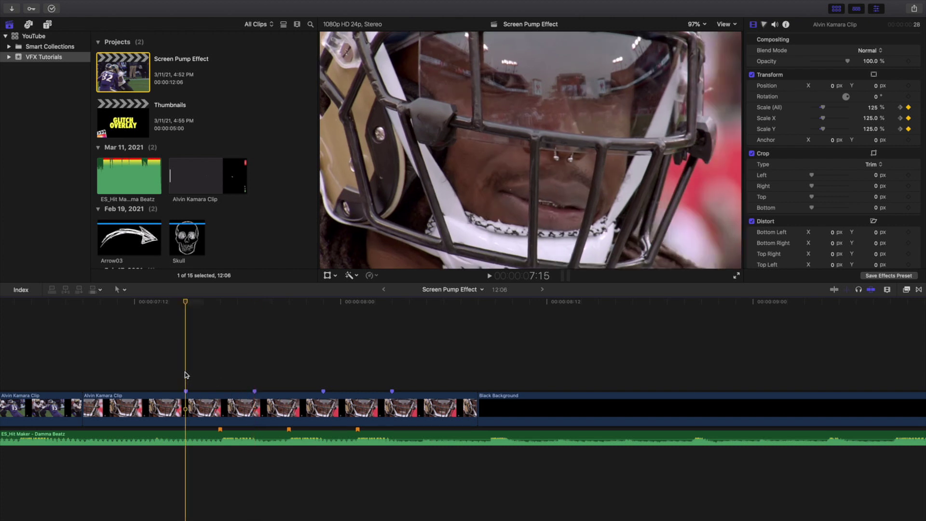
{"action": "left_click", "coordinate": [188, 408]}
{"action": "left_click", "coordinate": [908, 108]}
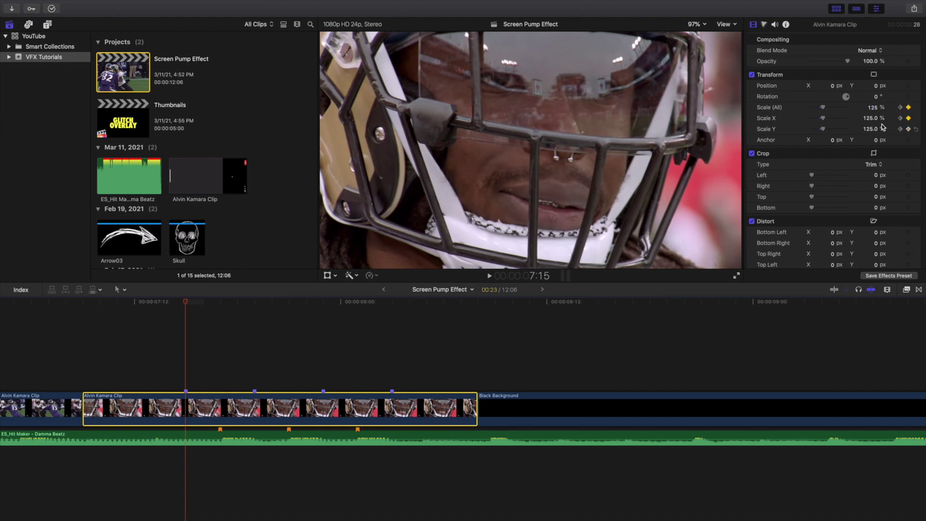
Step: Keyframe Scale on the beats from 7:17 to 8:03, alternating 145% and 125%
{"action": "key", "text": "Right"}
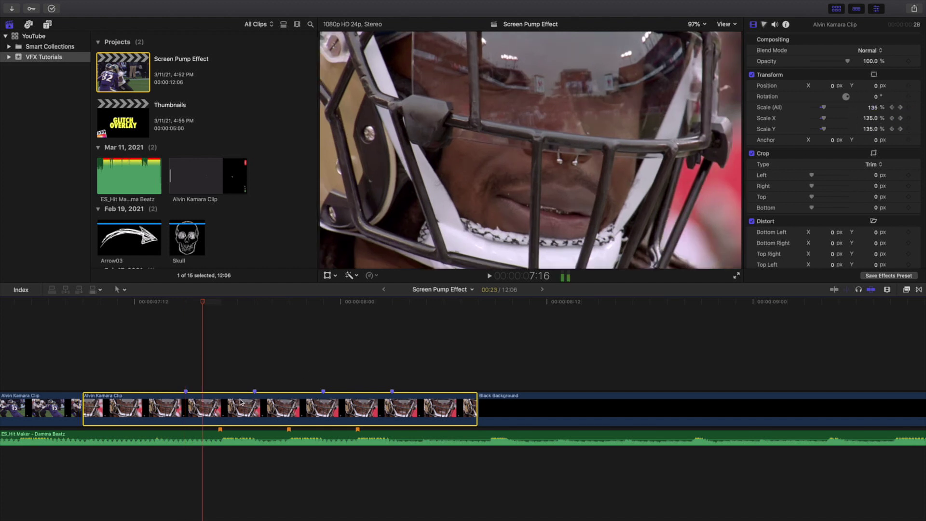
{"action": "key", "text": "Right"}
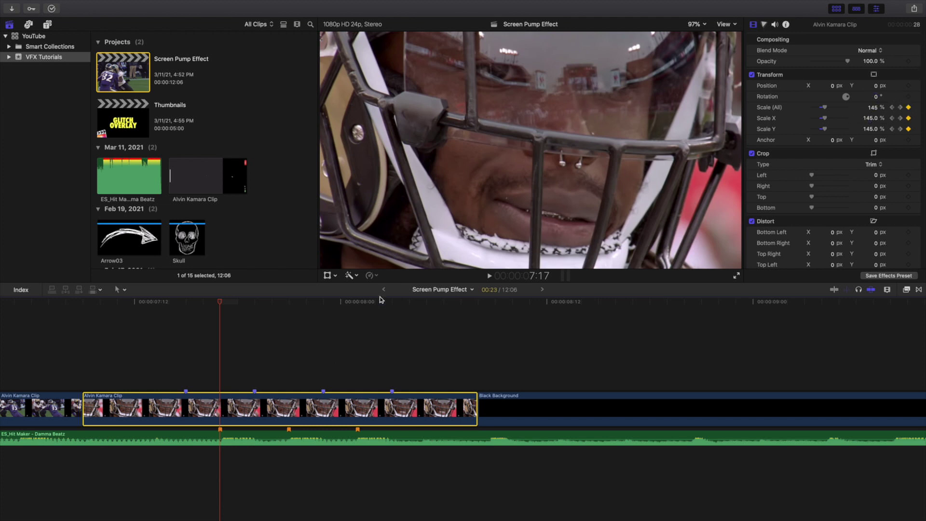
{"action": "key", "text": "Right"}
{"action": "key", "text": "Right"}
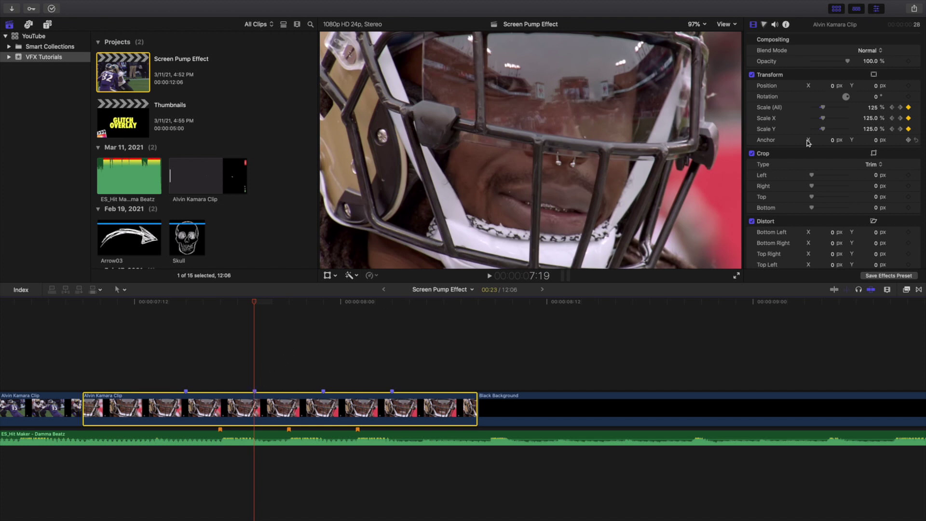
{"action": "key", "text": "Right"}
{"action": "key", "text": "Right"}
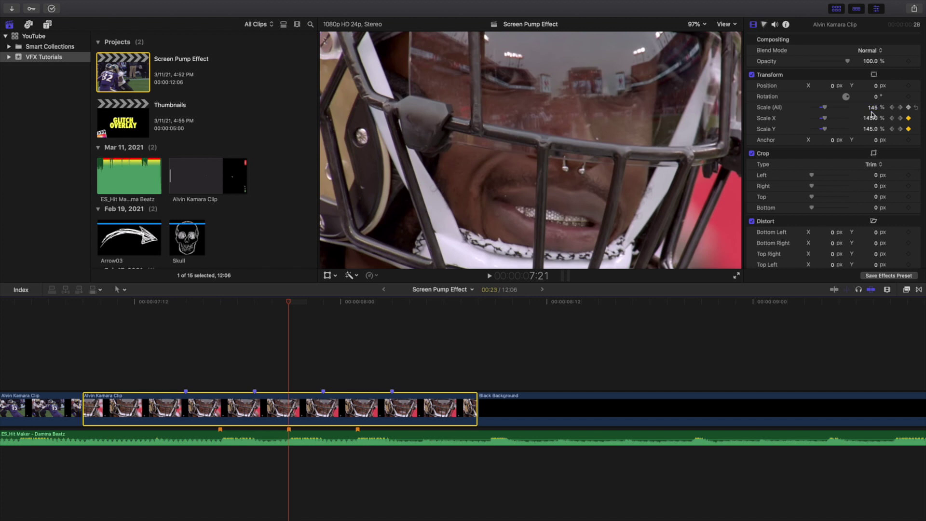
{"action": "key", "text": "Right"}
{"action": "key", "text": "Right"}
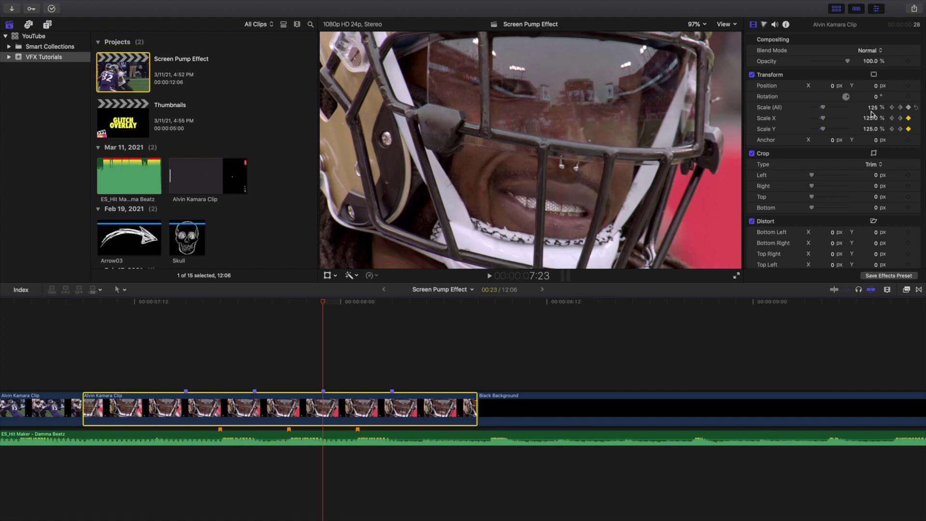
{"action": "key", "text": "Right"}
{"action": "key", "text": "Right"}
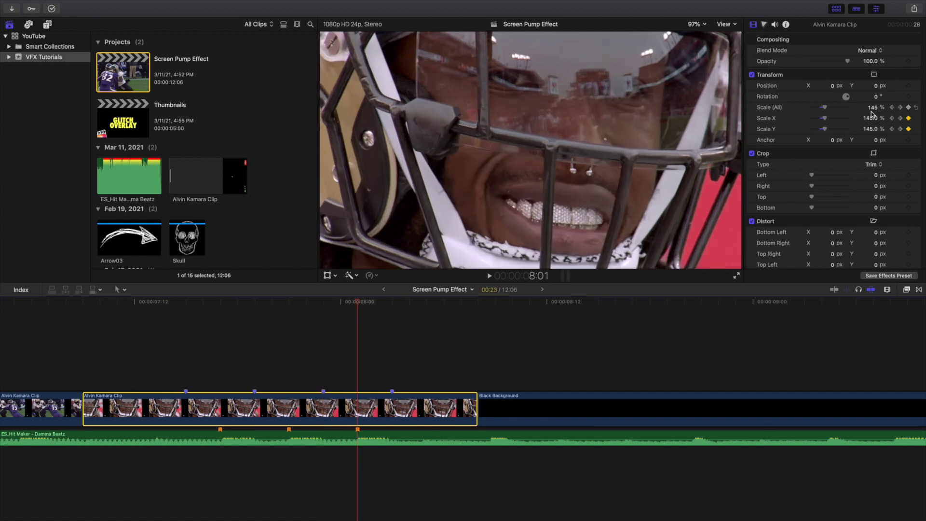
{"action": "key", "text": "Right"}
{"action": "key", "text": "Right"}
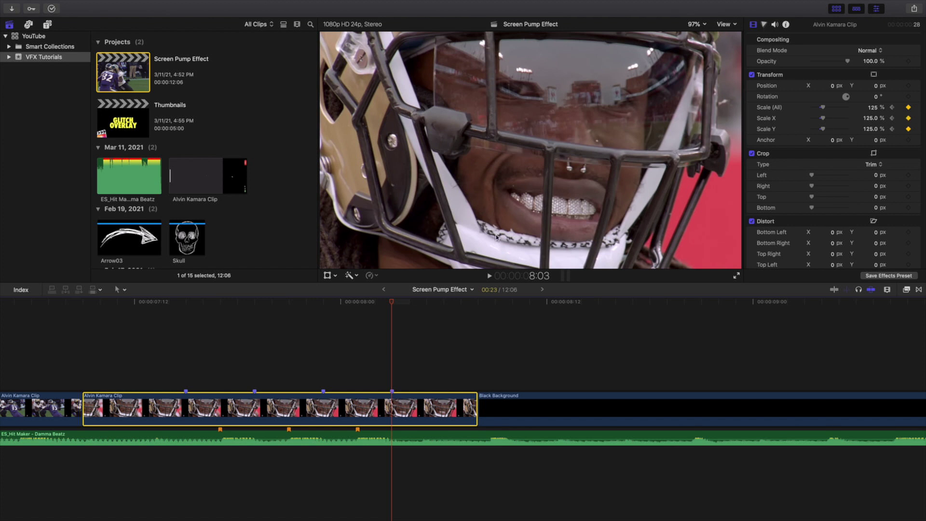
Step: Deselect the football clip and step the playhead onto the first Scale keyframe at 7:15
{"action": "left_click", "coordinate": [165, 355]}
{"action": "left_click", "coordinate": [362, 438], "text": "alt"}
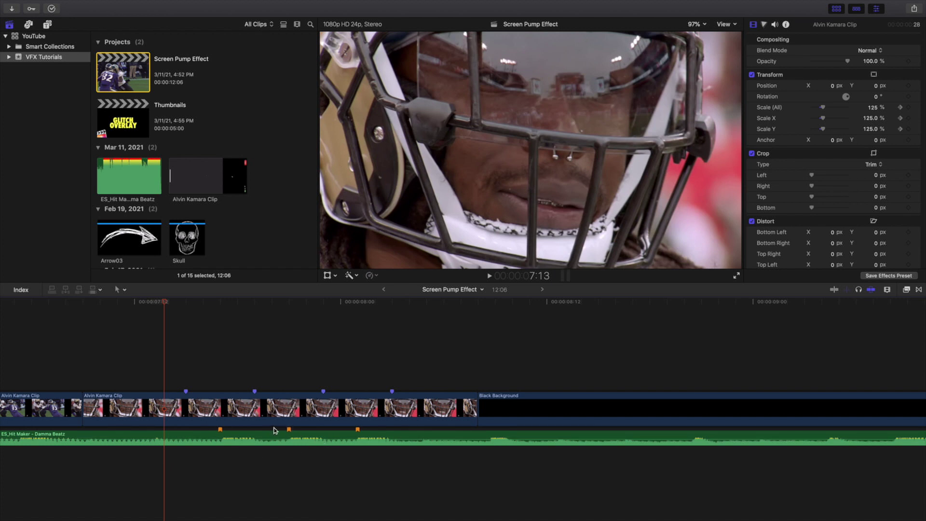
{"action": "left_click", "coordinate": [147, 346]}
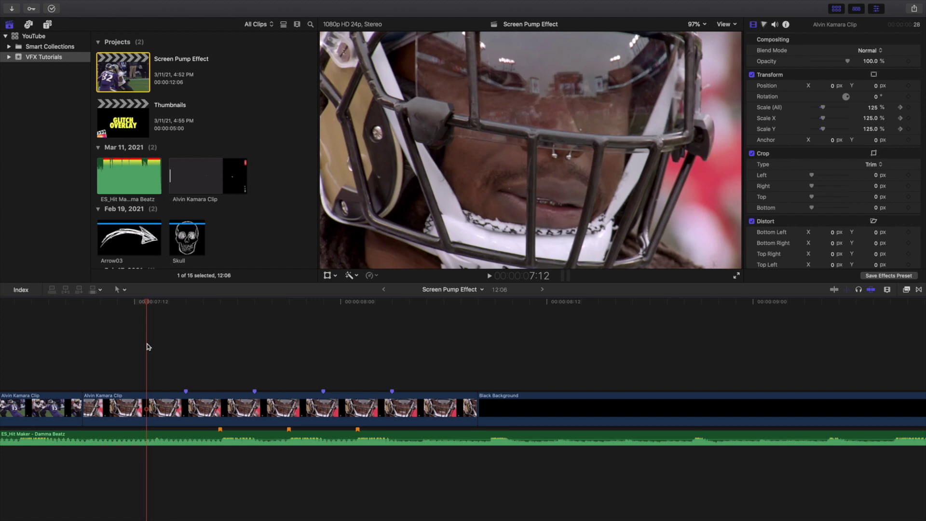
{"action": "key", "text": "Right"}
{"action": "key", "text": "Right"}
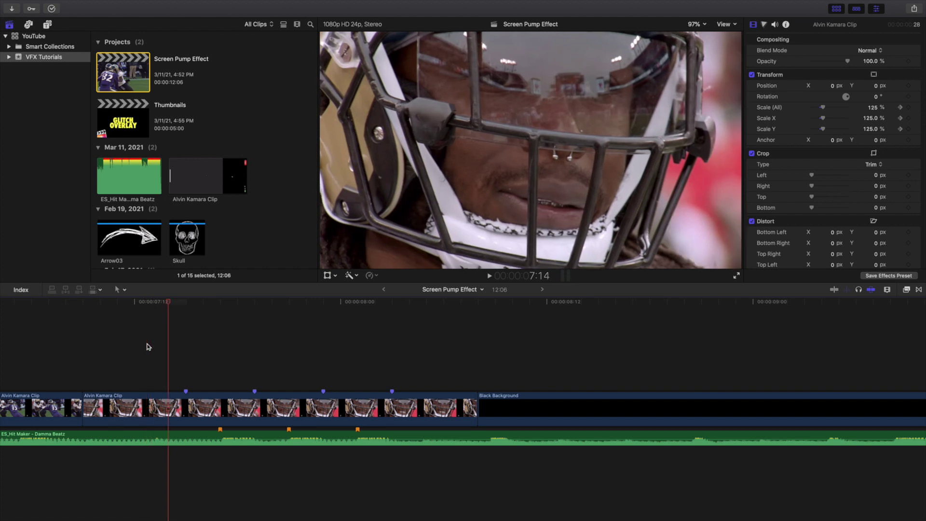
{"action": "key", "text": "Right"}
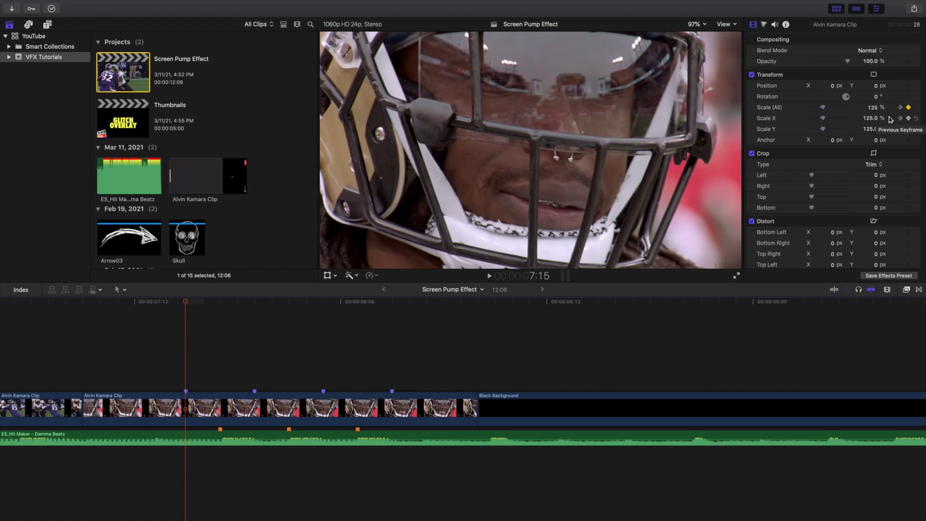
Step: Step through the alternating 145% and 125% keyframes to 8:03, then jump back to 7:15
{"action": "key", "text": "Right"}
{"action": "key", "text": "Right"}
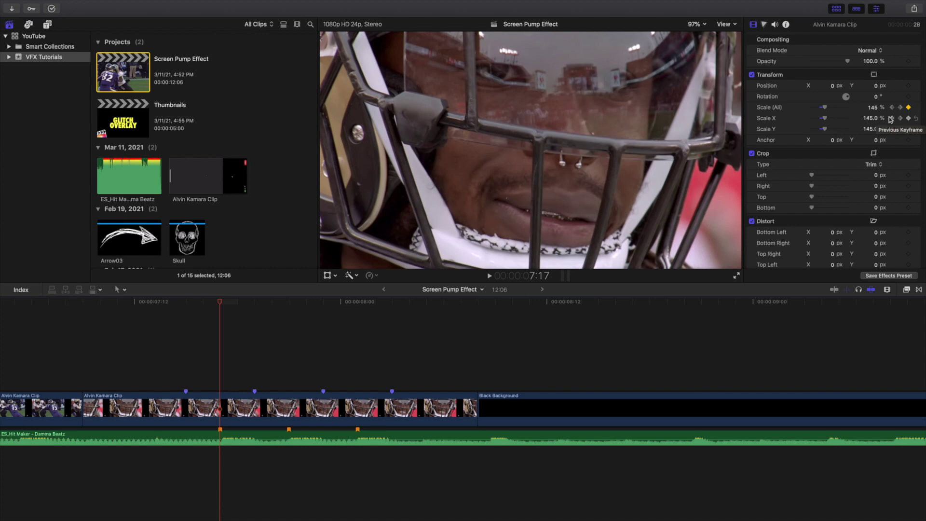
{"action": "key", "text": "Right"}
{"action": "key", "text": "Right"}
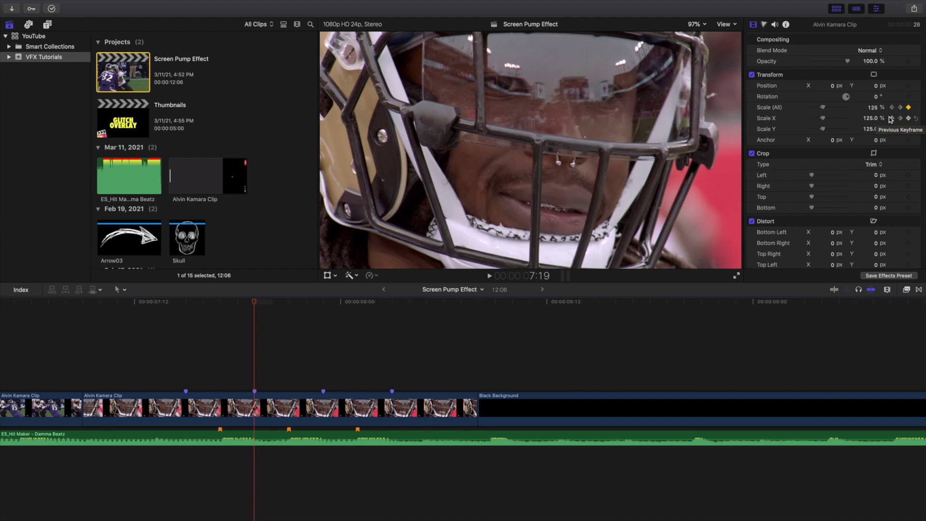
{"action": "key", "text": "Right"}
{"action": "key", "text": "Right"}
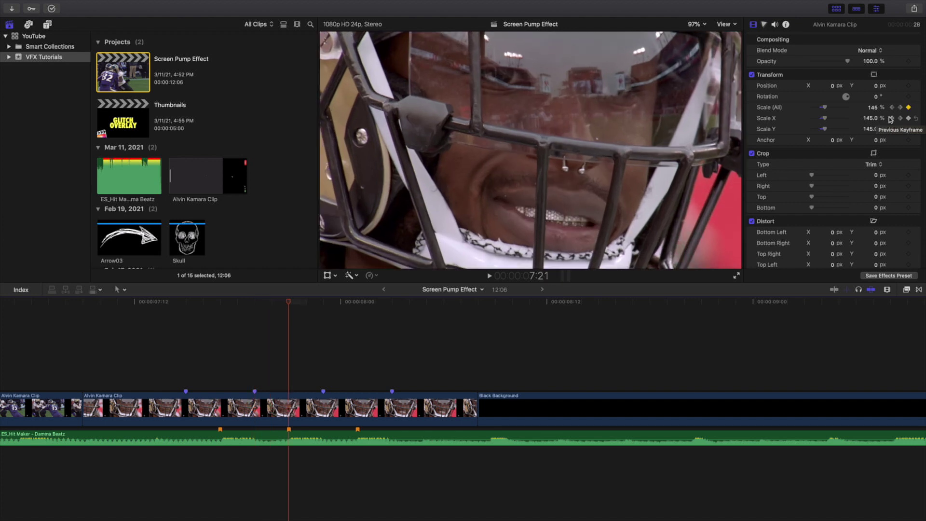
{"action": "key", "text": "Right"}
{"action": "key", "text": "Right"}
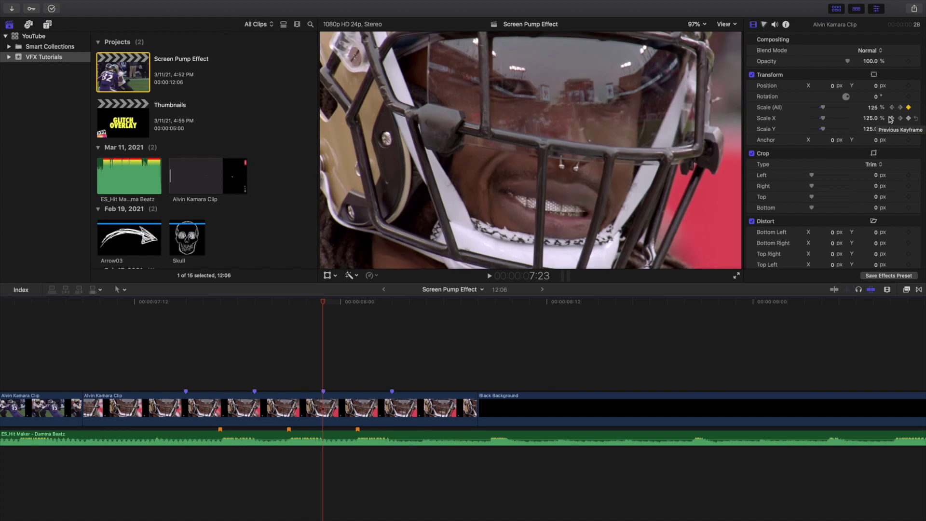
{"action": "key", "text": "Right"}
{"action": "key", "text": "Right"}
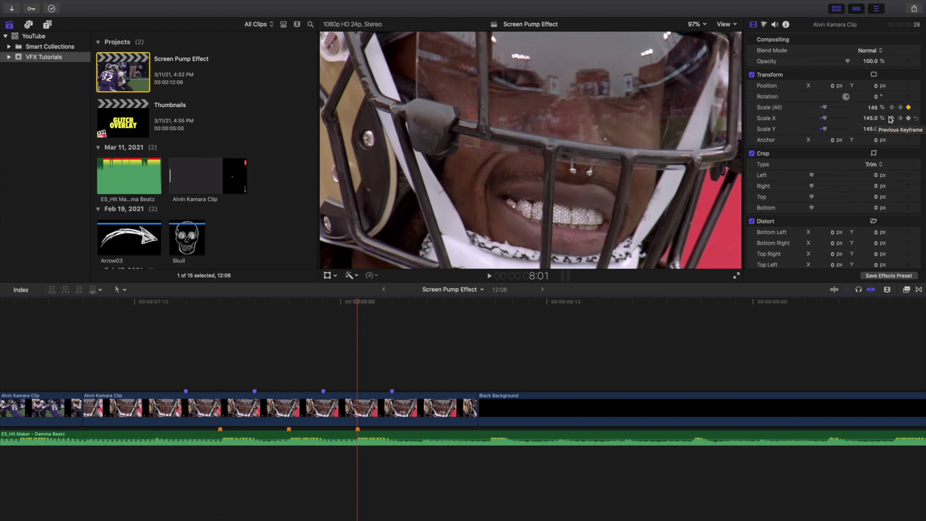
{"action": "key", "text": "Right"}
{"action": "key", "text": "Right"}
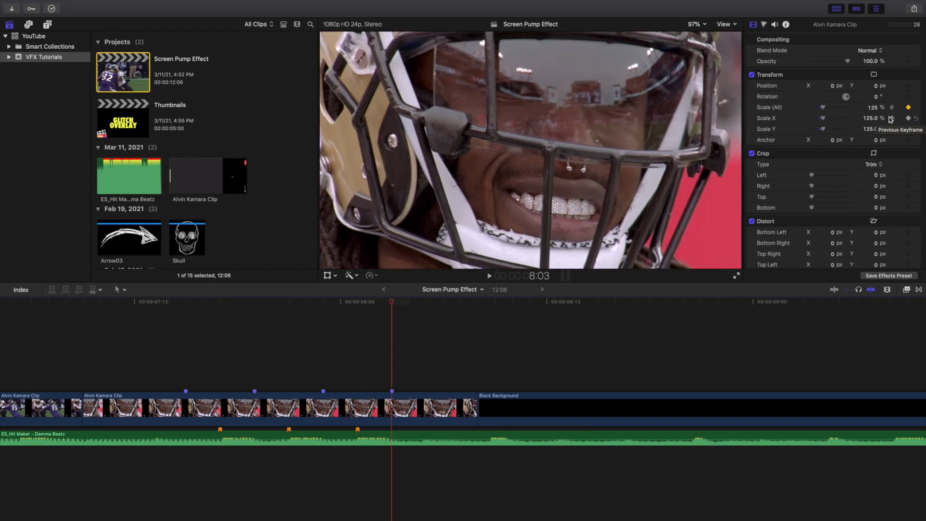
{"action": "key", "text": "Right"}
{"action": "key", "text": "Right"}
{"action": "key", "text": "Right"}
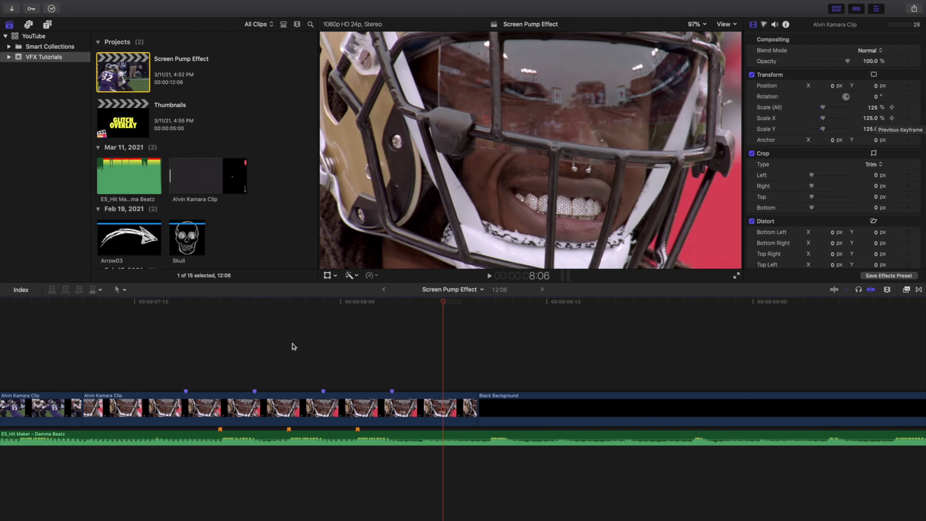
{"action": "left_click", "coordinate": [186, 350]}
Step: Step frame by frame from before 7:15 to 8:07, checking the in-between 135% scale
{"action": "key", "text": "Left"}
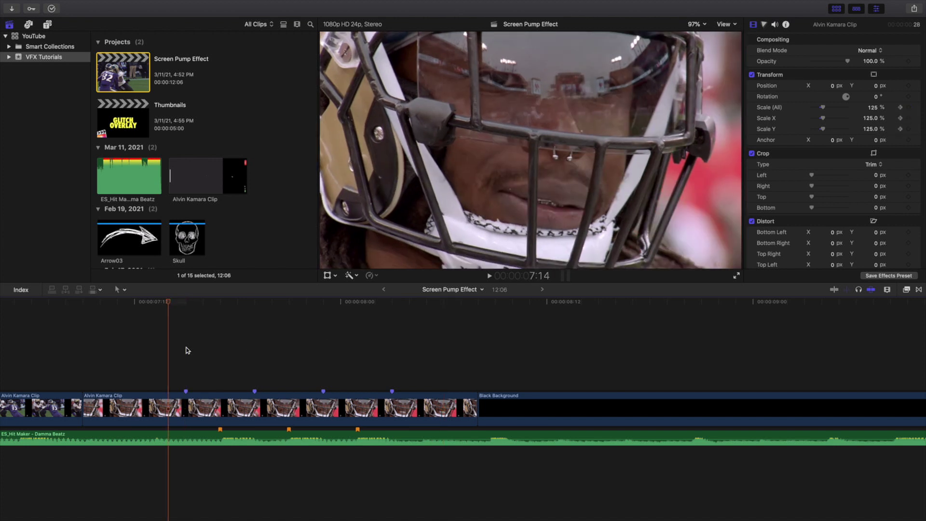
{"action": "key", "text": "Right"}
{"action": "key", "text": "Right"}
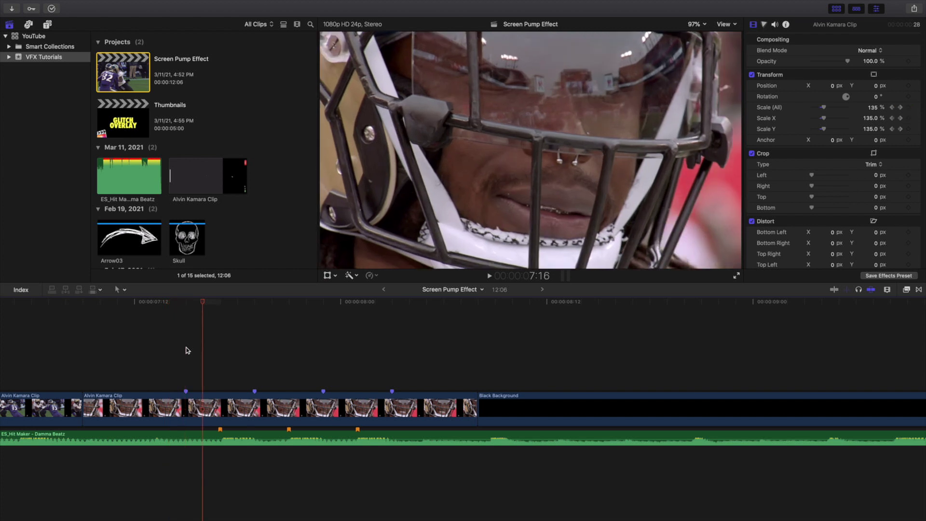
{"action": "key", "text": "Right"}
{"action": "key", "text": "Right"}
{"action": "key", "text": "Right"}
{"action": "key", "text": "Right"}
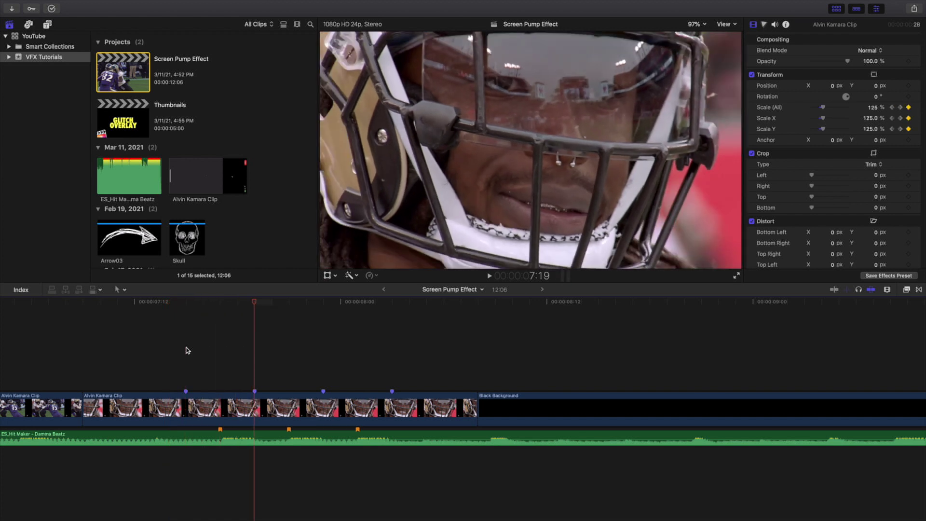
{"action": "key", "text": "Right"}
{"action": "key", "text": "Right"}
{"action": "key", "text": "Right"}
{"action": "key", "text": "Right"}
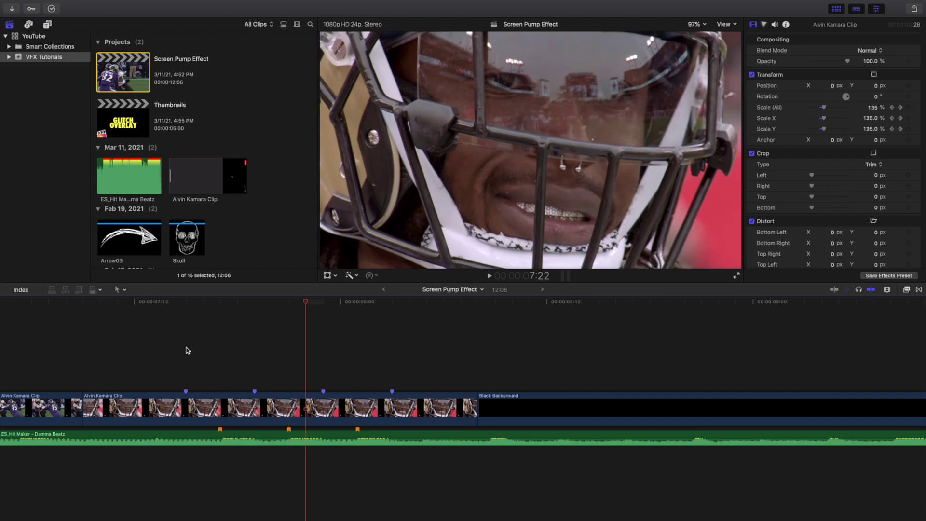
{"action": "key", "text": "Right"}
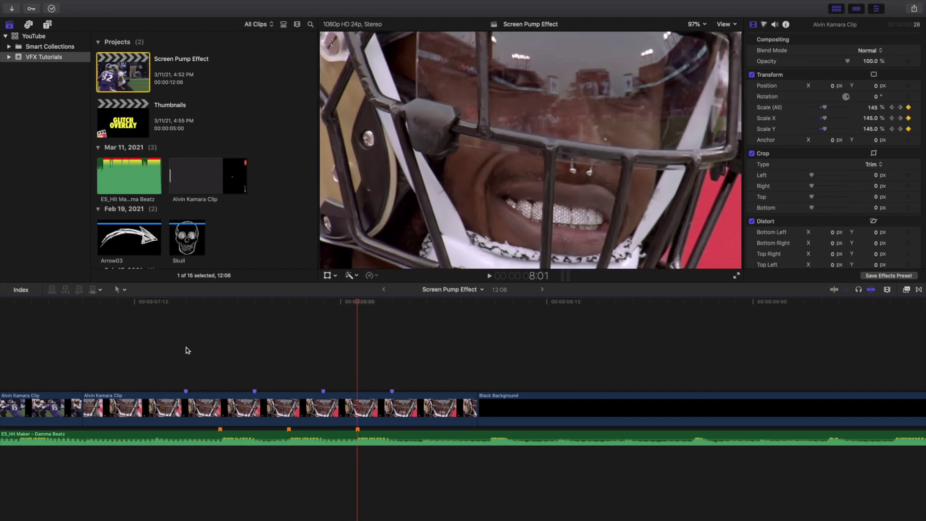
{"action": "key", "text": "Right"}
{"action": "key", "text": "Right"}
{"action": "key", "text": "Right"}
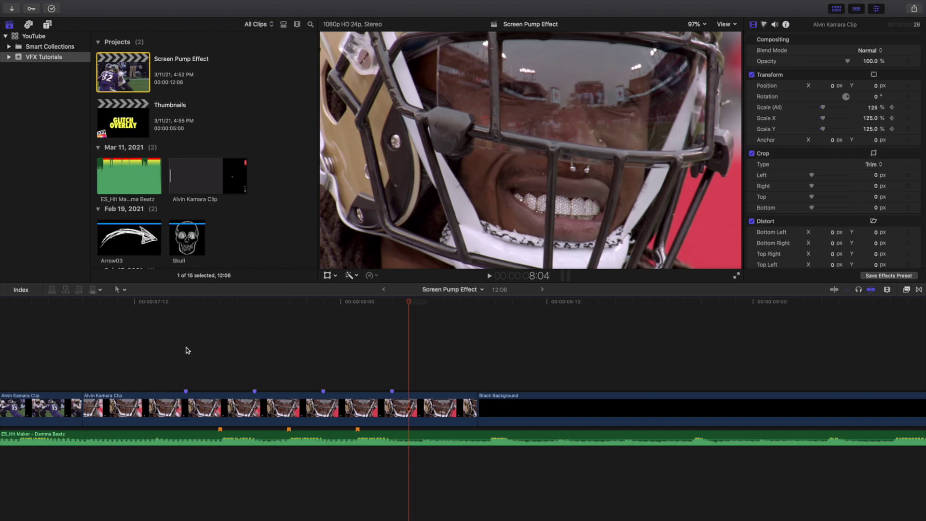
{"action": "key", "text": "Right"}
{"action": "key", "text": "Right"}
{"action": "key", "text": "Right"}
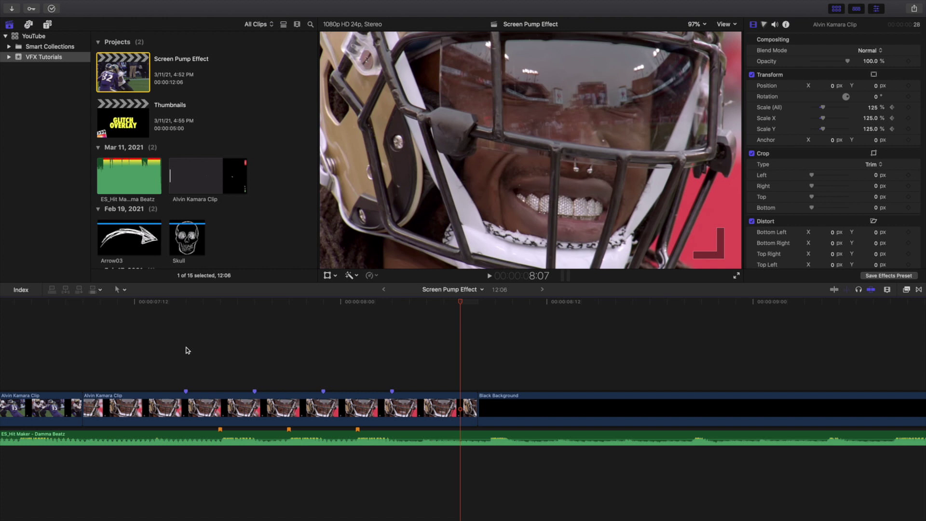
Step: Recheck from 7:15 to 8:06 as Scale returns to 125%, then fit the whole project in the timeline
{"action": "left_click", "coordinate": [188, 350]}
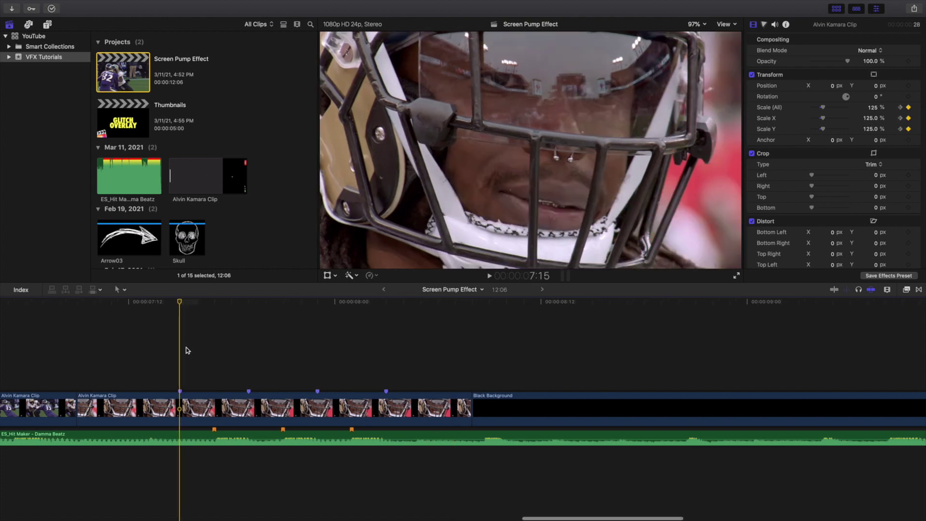
{"action": "key", "text": "Right"}
{"action": "key", "text": "Right"}
{"action": "key", "text": "Right"}
{"action": "key", "text": "Right"}
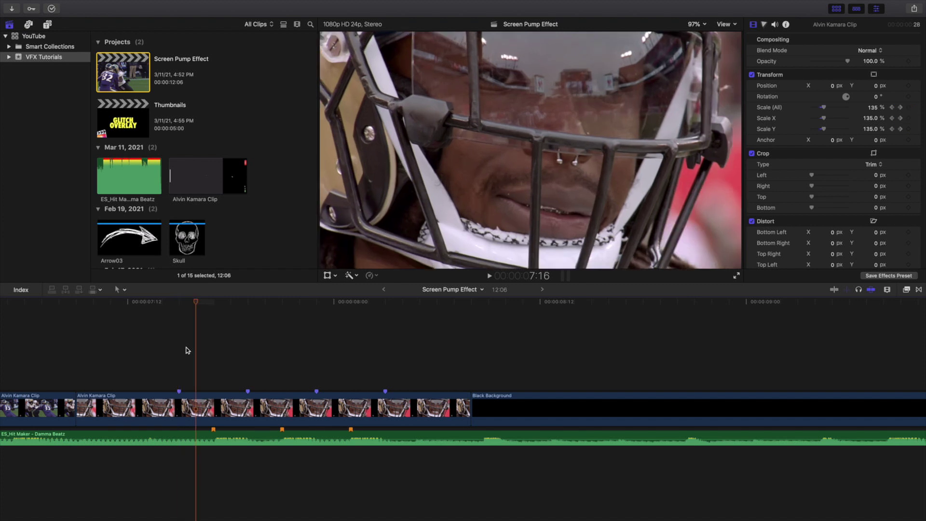
{"action": "key", "text": "Right"}
{"action": "key", "text": "Right"}
{"action": "key", "text": "Right"}
{"action": "key", "text": "Right"}
{"action": "key", "text": "Right"}
{"action": "key", "text": "Right"}
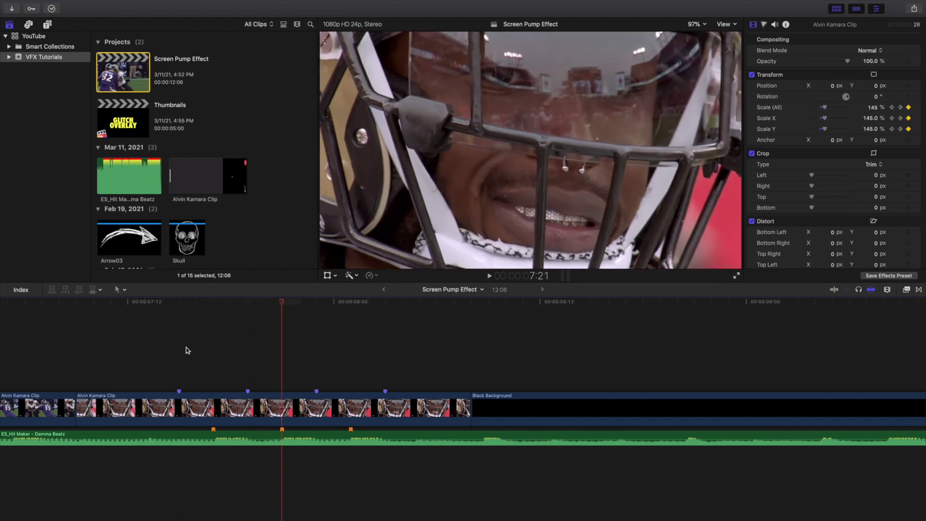
{"action": "key", "text": "Right"}
{"action": "key", "text": "Right"}
{"action": "key", "text": "Right"}
{"action": "key", "text": "Right"}
{"action": "key", "text": "Right"}
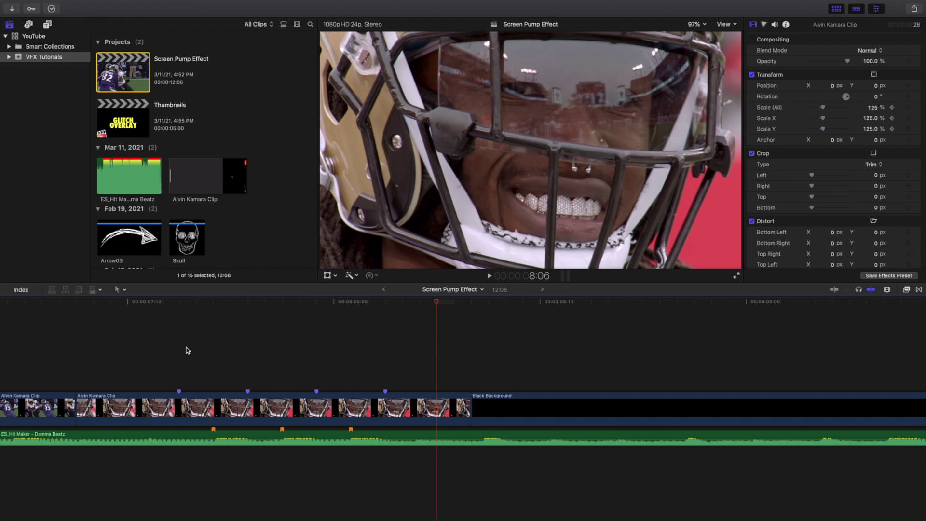
{"action": "key", "text": "shift+z"}
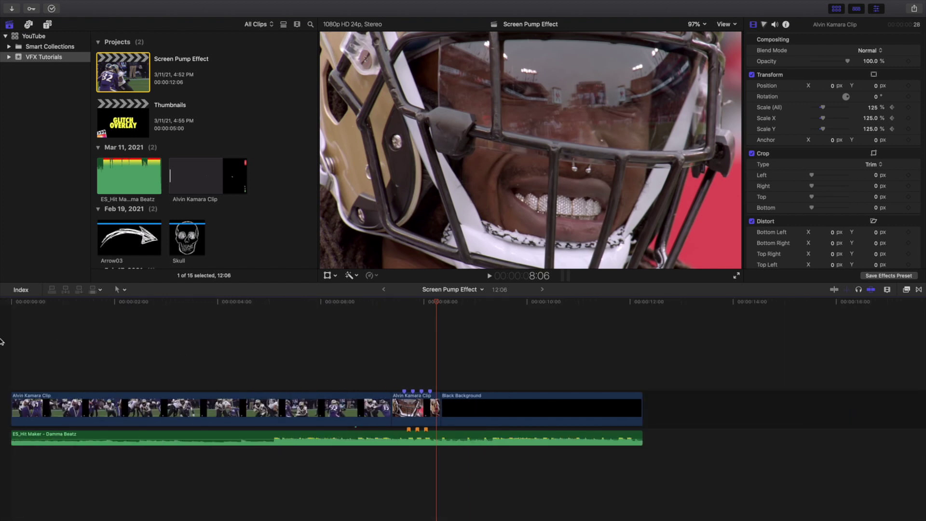
Step: Set the music clip's volume to -6 dB in the Audio Inspector
{"action": "key", "text": "Home"}
{"action": "left_click", "coordinate": [202, 434]}
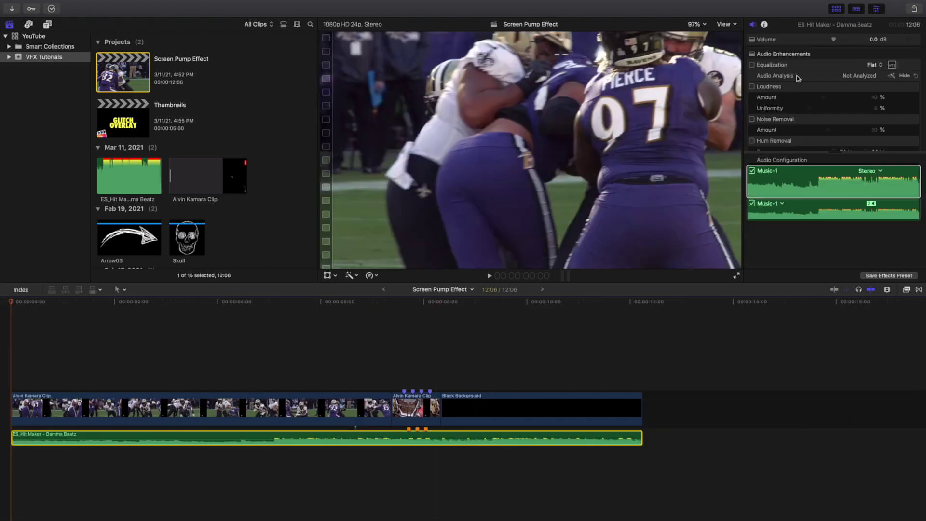
{"action": "left_click", "coordinate": [871, 39]}
{"action": "type", "text": "-6"}
{"action": "key", "text": "Return"}
{"action": "left_click", "coordinate": [3, 407]}
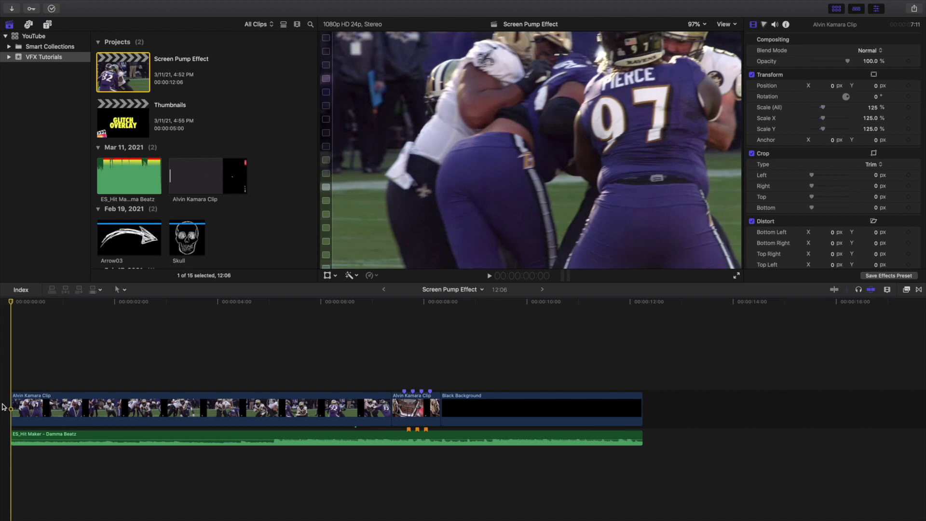
Step: Play the project from the start, replaying the pump section until the football clip ends
{"action": "key", "text": "space"}
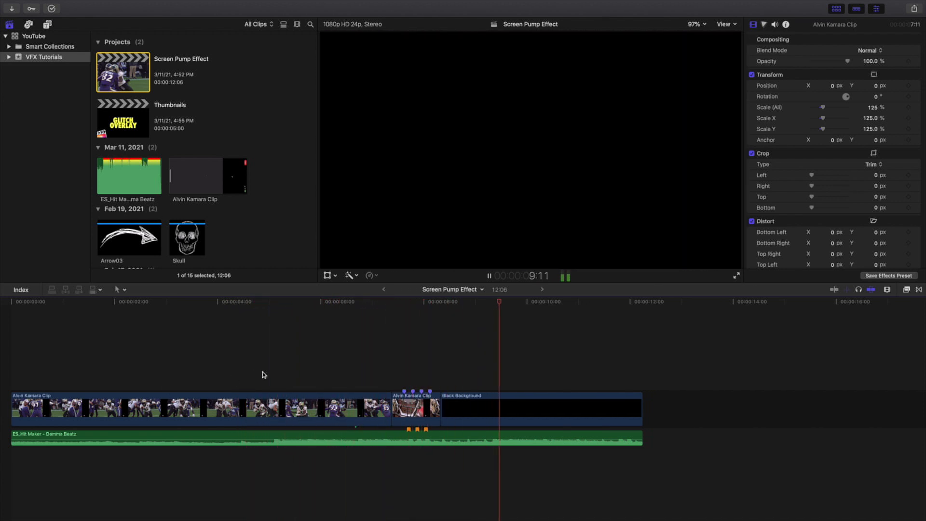
{"action": "left_click", "coordinate": [263, 375]}
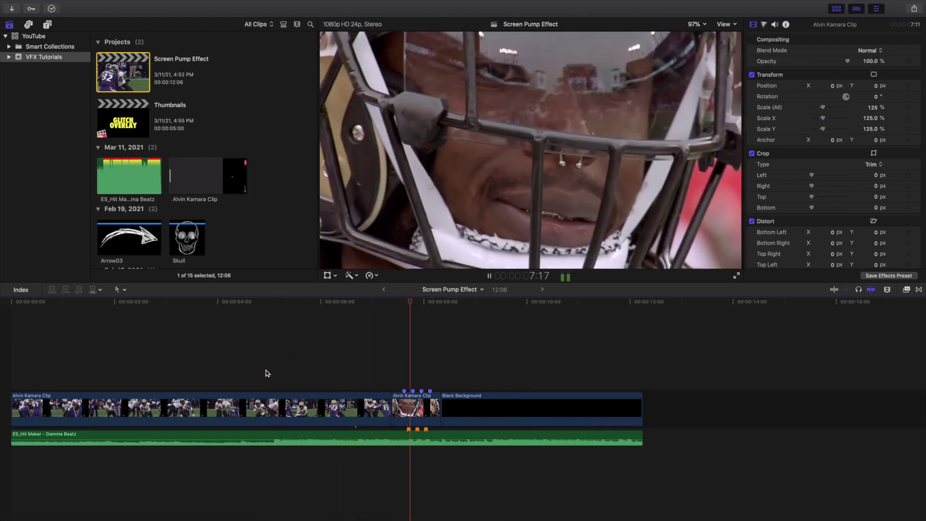
{"action": "key", "text": "space"}
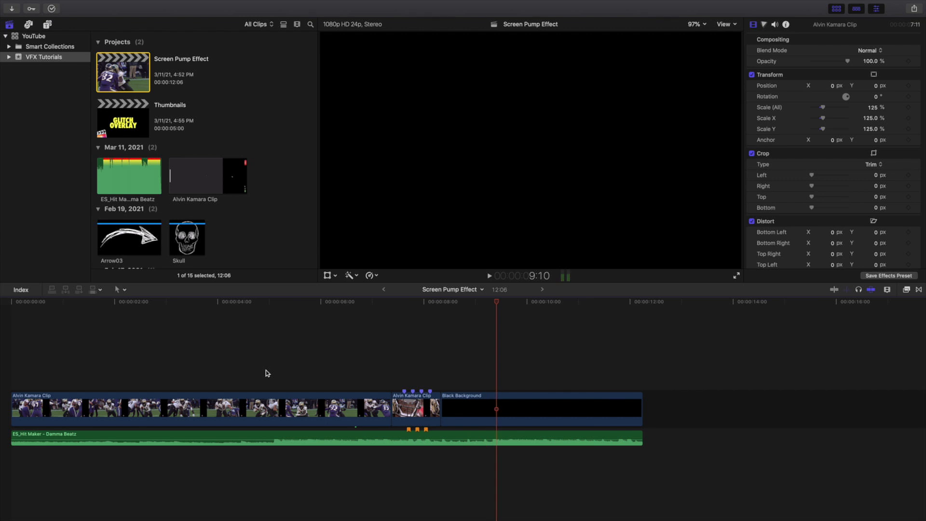